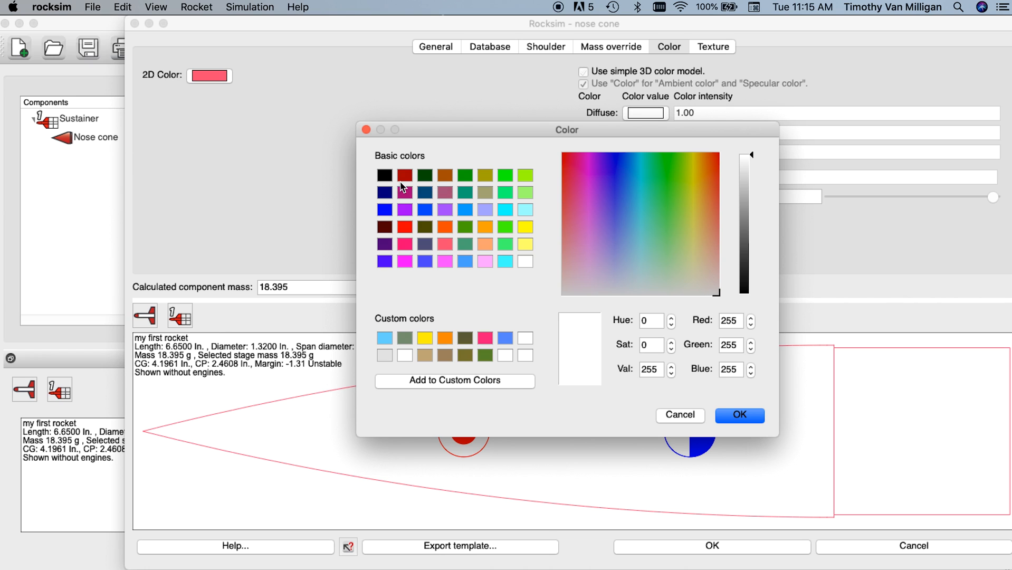
Set the nose cone's 3D diffuse color to bright red, RGB 255, 0, 0
{"action": "left_click", "coordinate": [406, 227]}
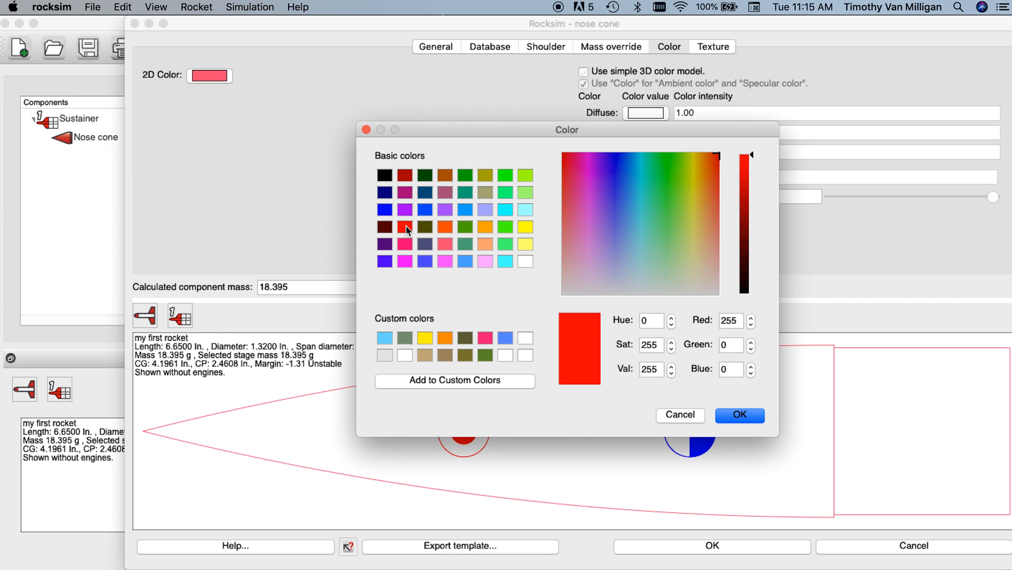
{"action": "left_click", "coordinate": [735, 418]}
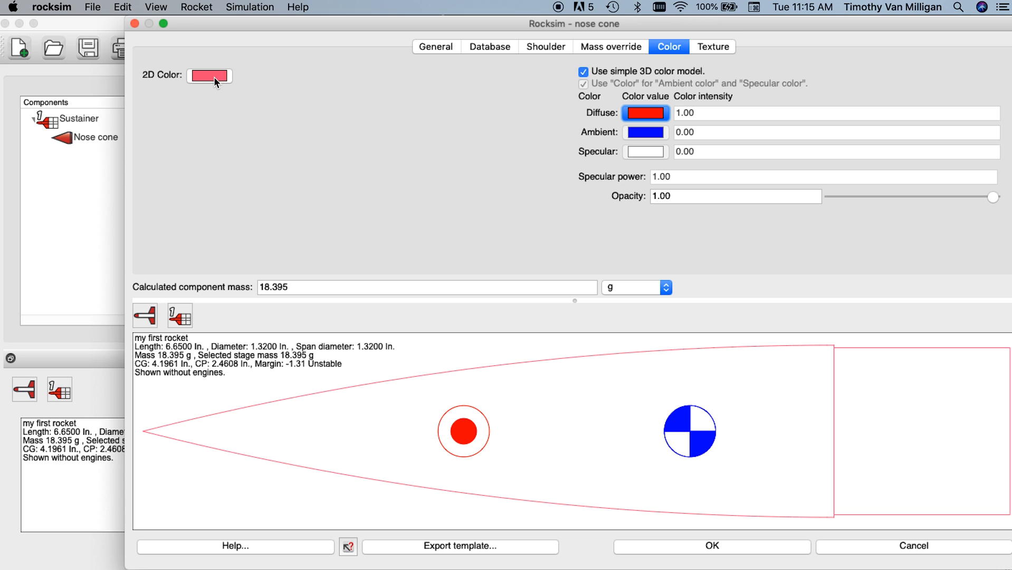
Preview the nose cone in 3D from a tilted angle, then return to the 2D side view and accept the component
{"action": "left_click", "coordinate": [141, 316]}
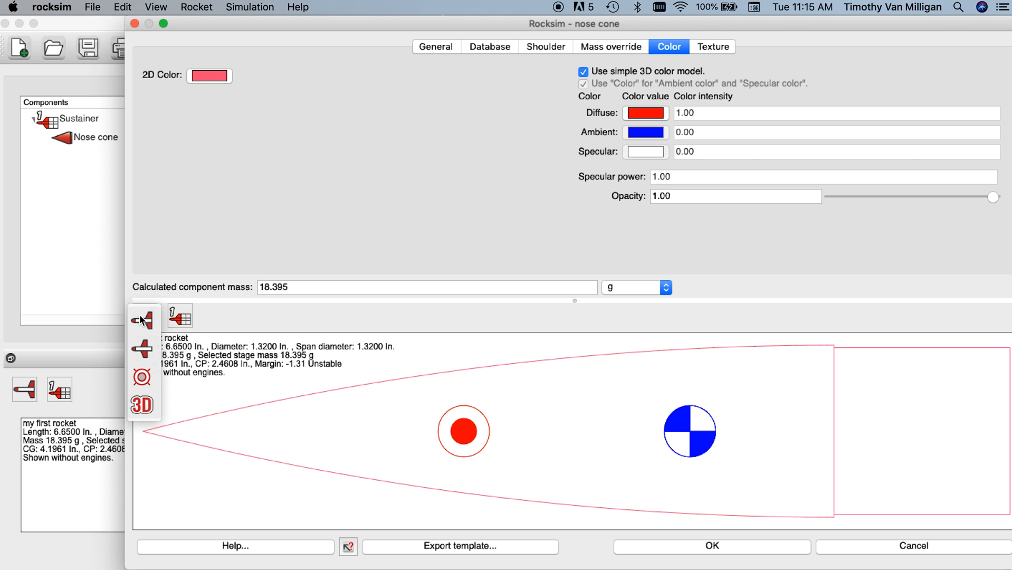
{"action": "left_click", "coordinate": [141, 404]}
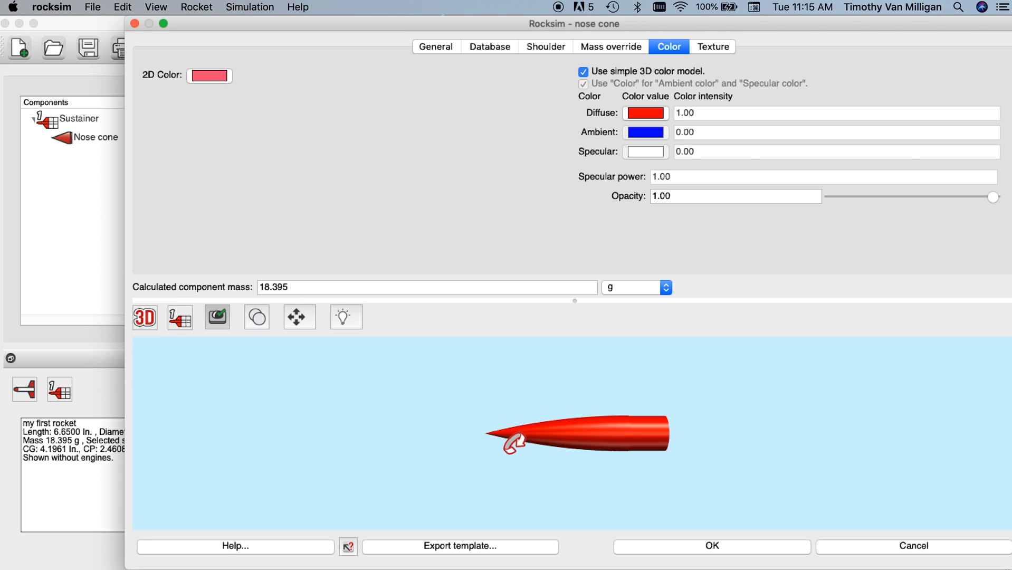
{"action": "left_click_drag", "start_coordinate": [551, 433], "coordinate": [615, 378]}
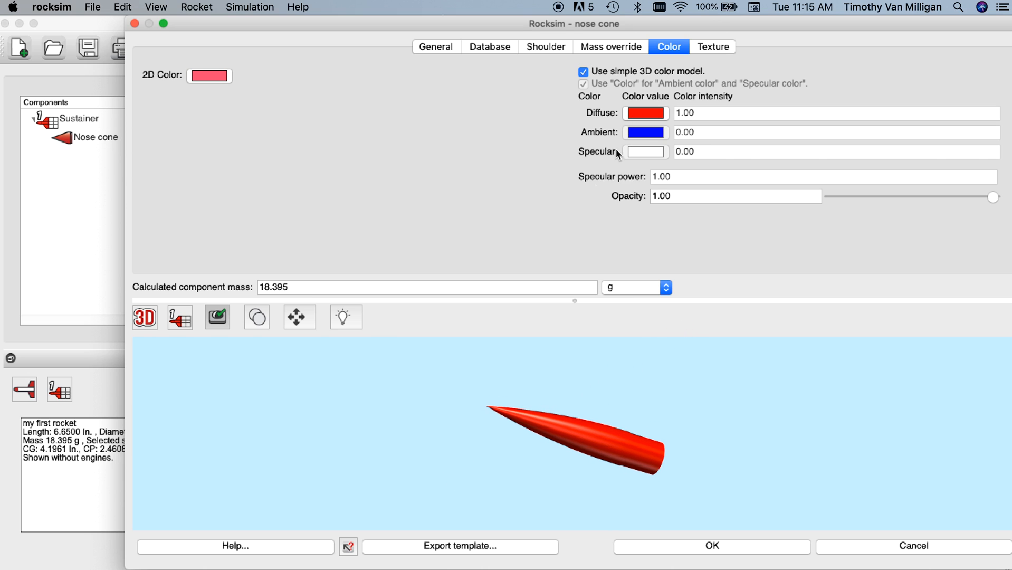
{"action": "left_click", "coordinate": [144, 320]}
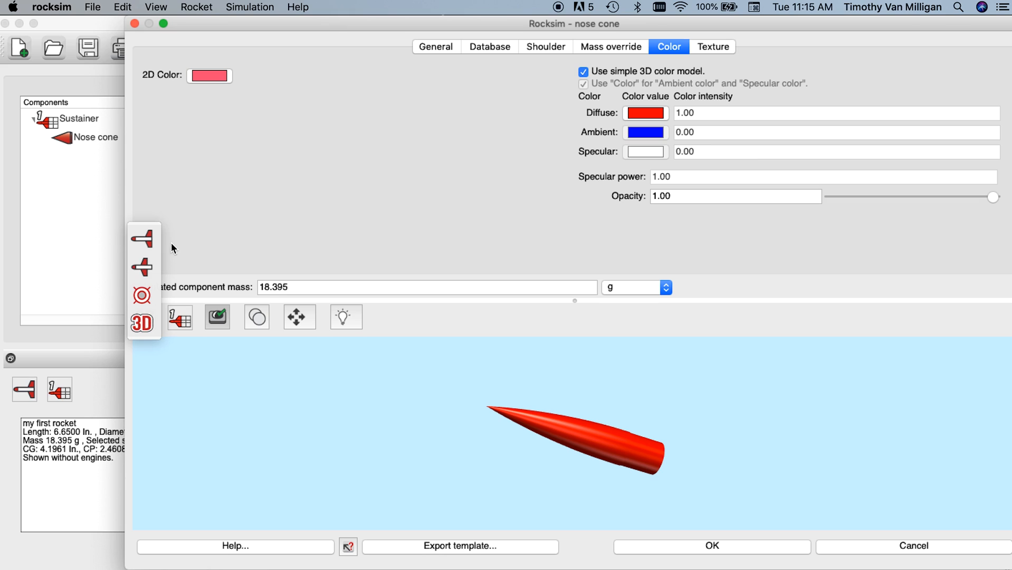
{"action": "left_click", "coordinate": [135, 239]}
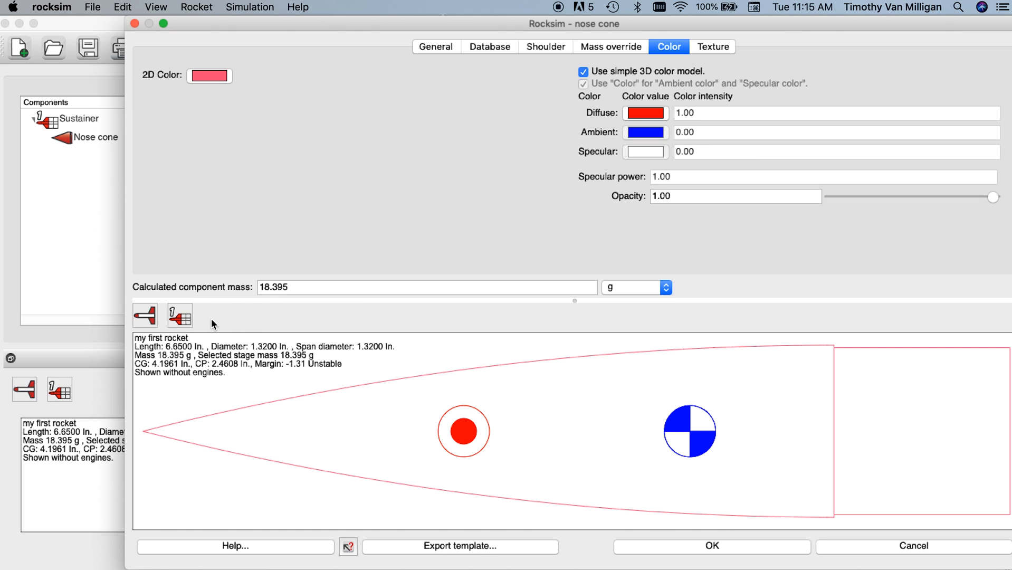
{"action": "left_click", "coordinate": [712, 546]}
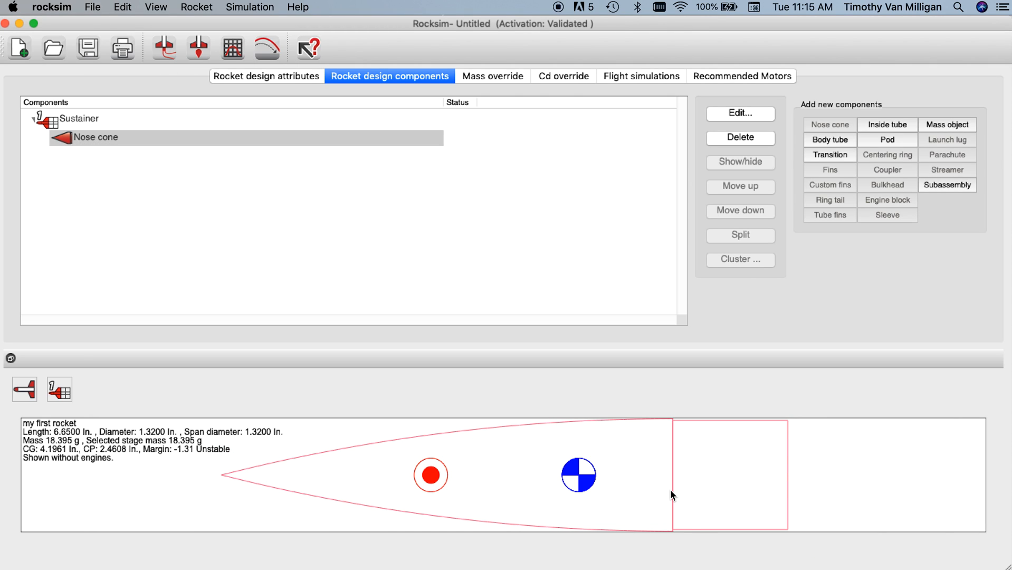
Add a body tube behind the nose cone using the Apogee 33mm x 18 Body Tube, part 10131, from the database
{"action": "left_click", "coordinate": [104, 142]}
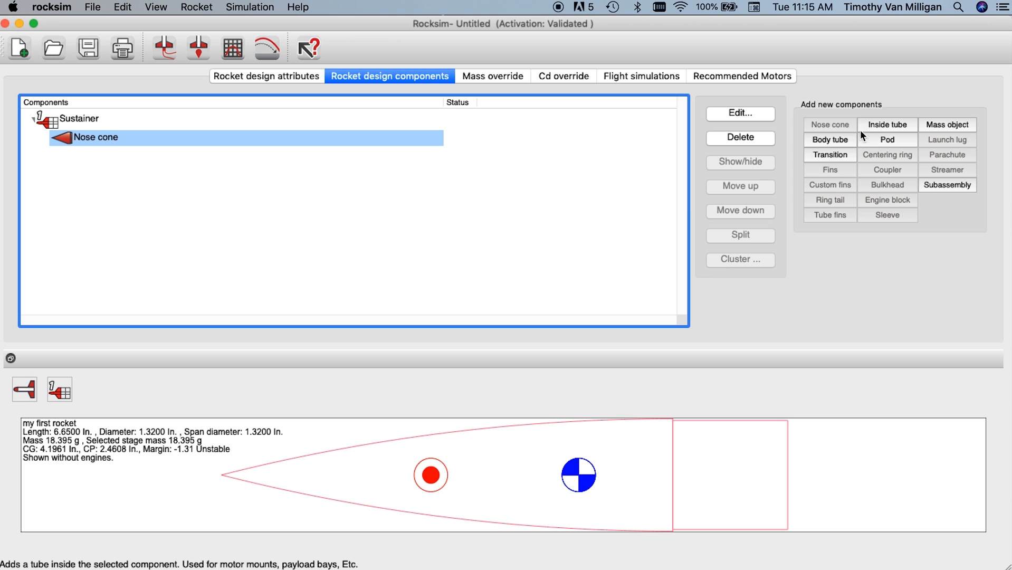
{"action": "left_click", "coordinate": [828, 136]}
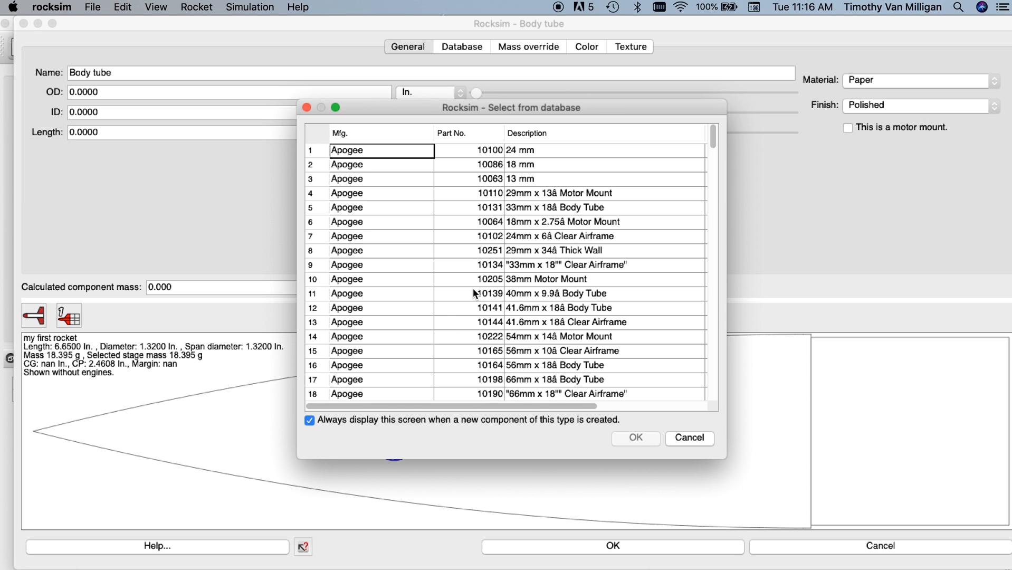
{"action": "left_click", "coordinate": [515, 207]}
{"action": "left_click", "coordinate": [448, 208]}
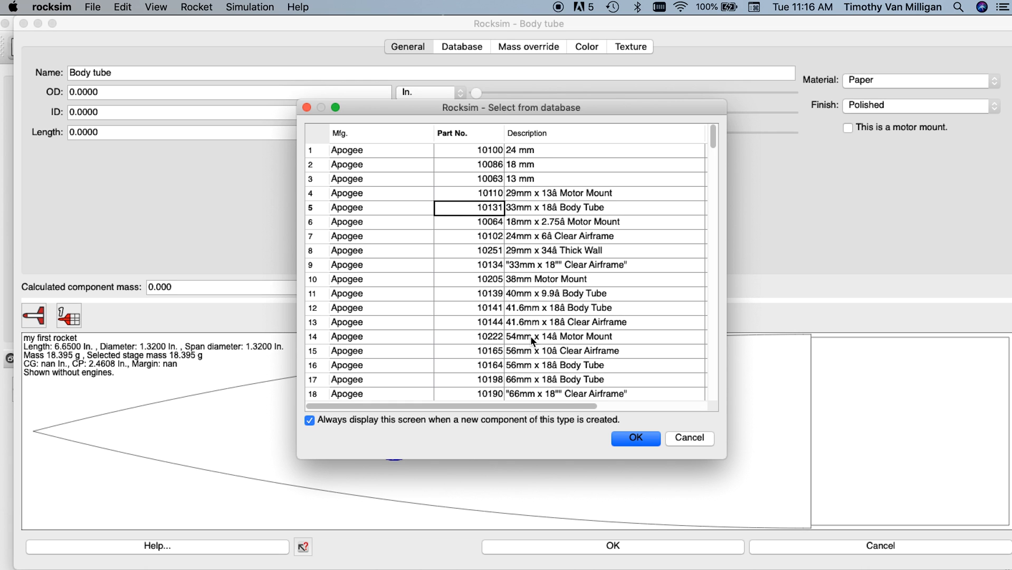
{"action": "left_click", "coordinate": [631, 438]}
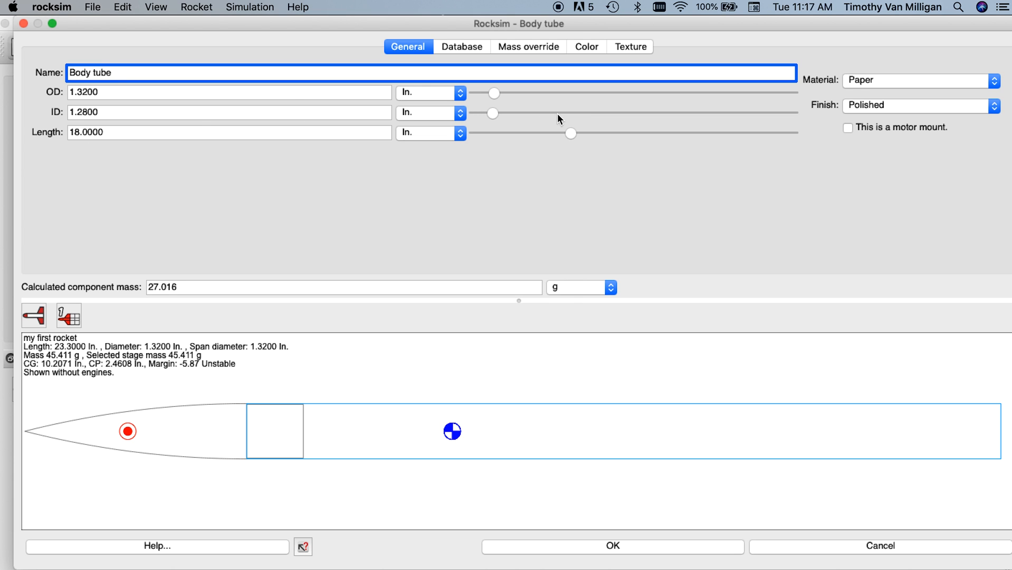
Set the body tube's length to 13.75 in
{"action": "mouse_move", "coordinate": [569, 133]}
{"action": "left_mouse_down"}
{"action": "mouse_move", "coordinate": [543, 133]}
{"action": "mouse_move", "coordinate": [560, 133]}
{"action": "left_mouse_up"}
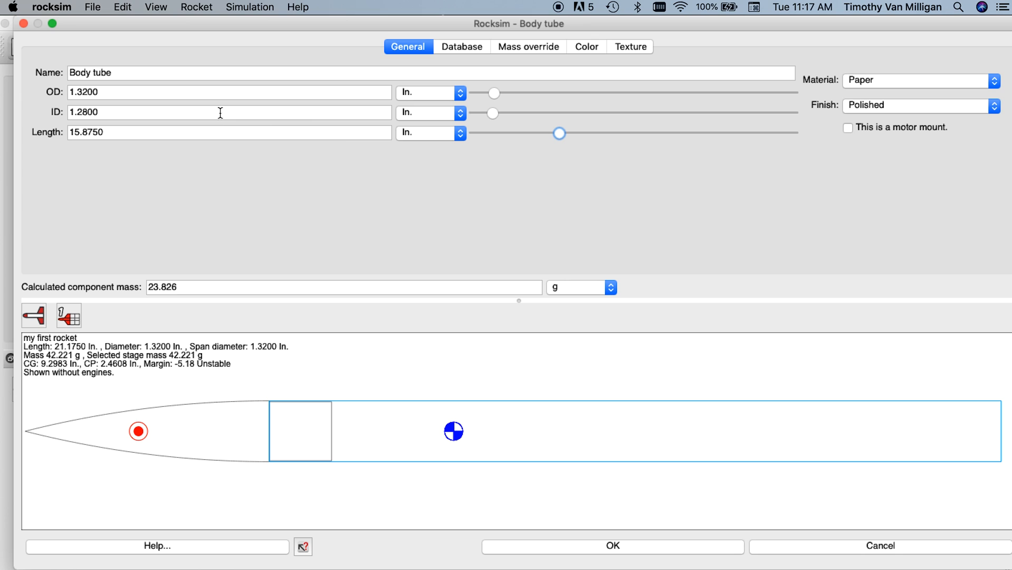
{"action": "left_click", "coordinate": [126, 128]}
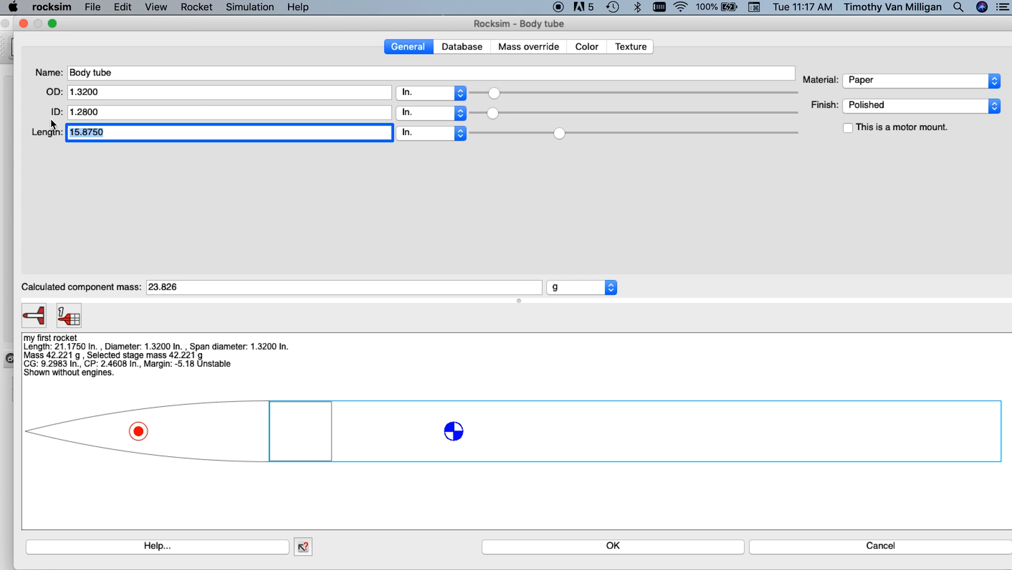
{"action": "type", "text": "13."}
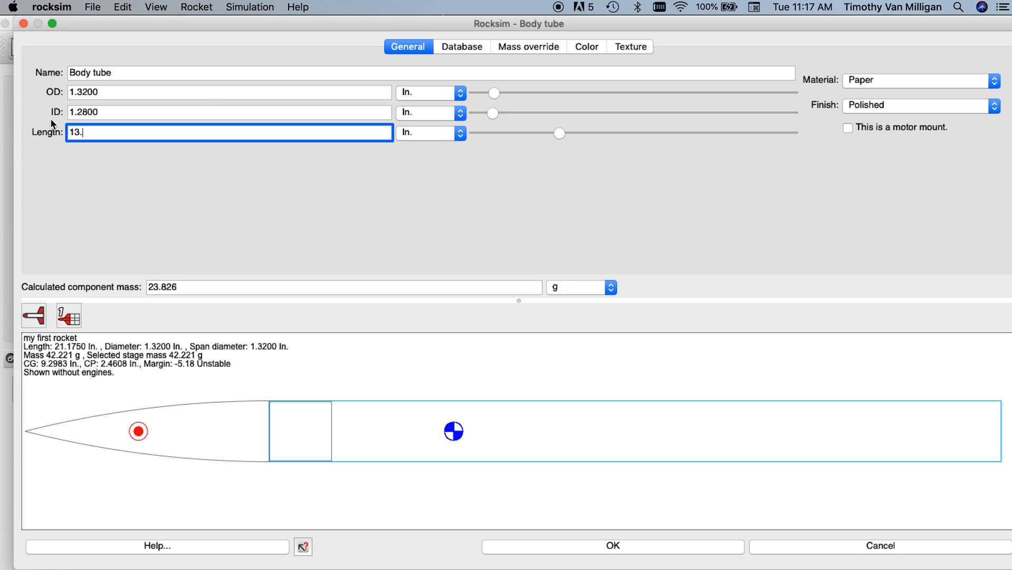
{"action": "type", "text": "75"}
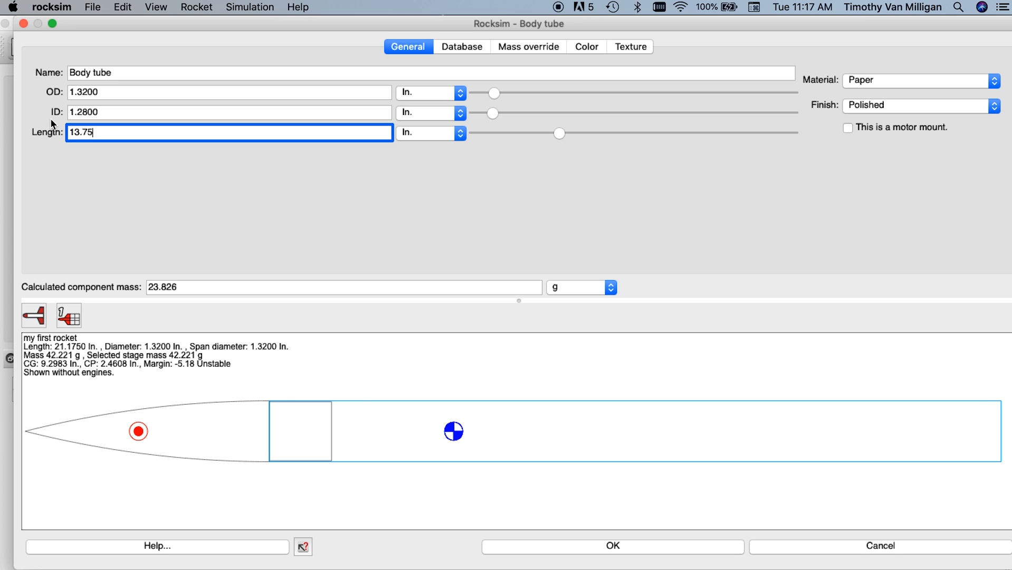
{"action": "key", "text": "Tab"}
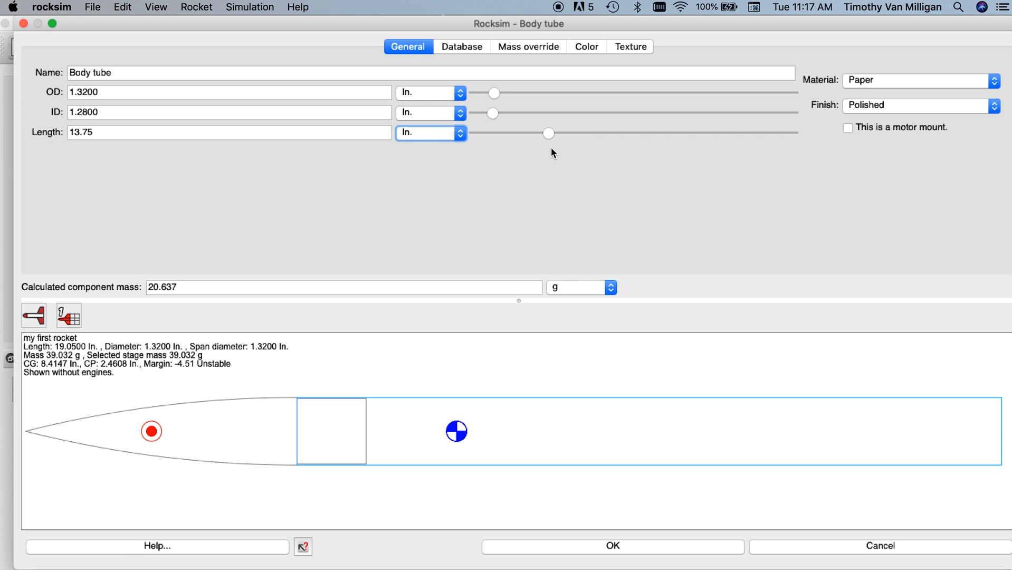
Set the body tube's 2D color to the dark green basic color, RGB 0, 85, 0
{"action": "left_click", "coordinate": [585, 48]}
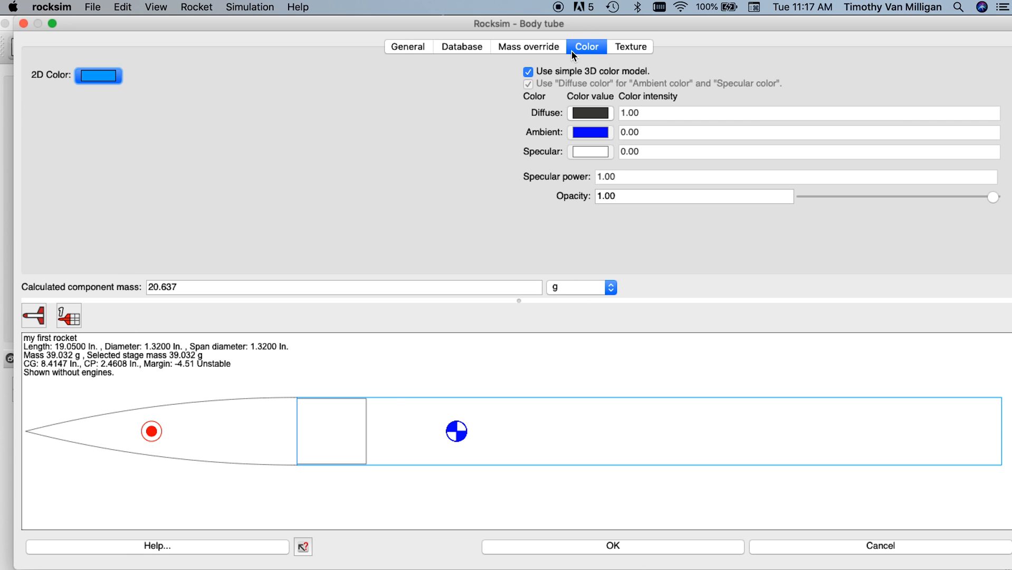
{"action": "left_click", "coordinate": [100, 77]}
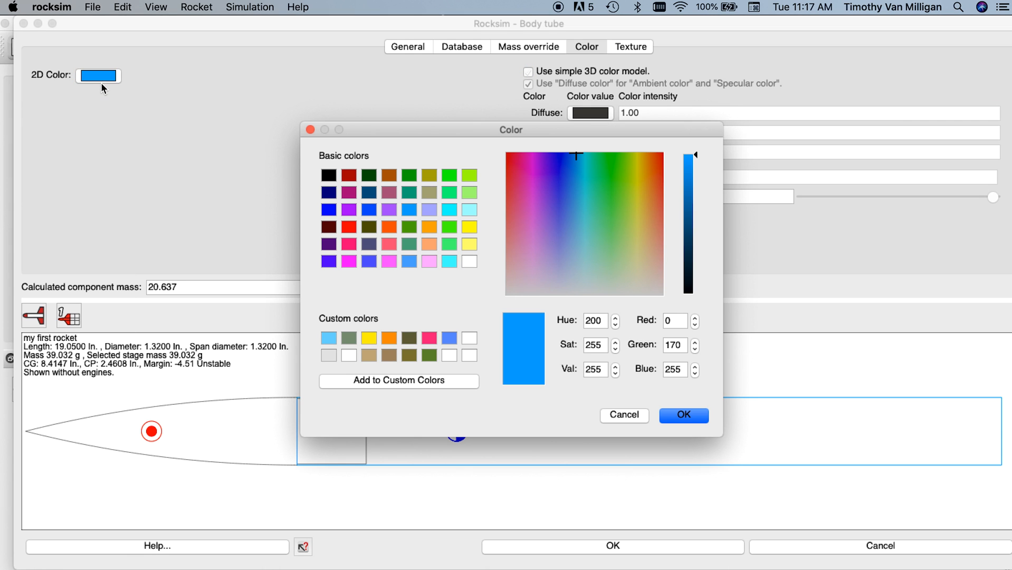
{"action": "left_click", "coordinate": [371, 177]}
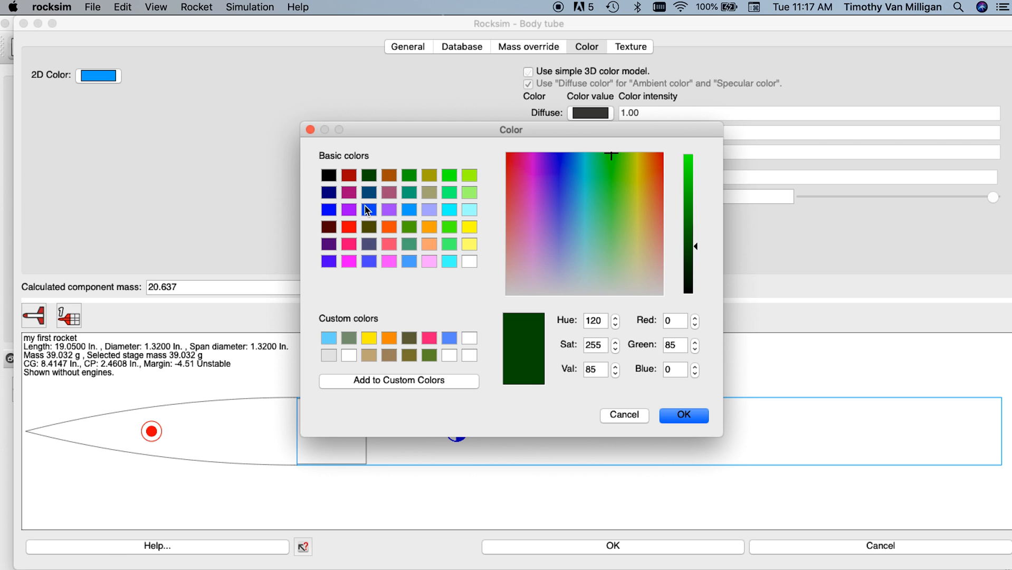
{"action": "left_click", "coordinate": [681, 417]}
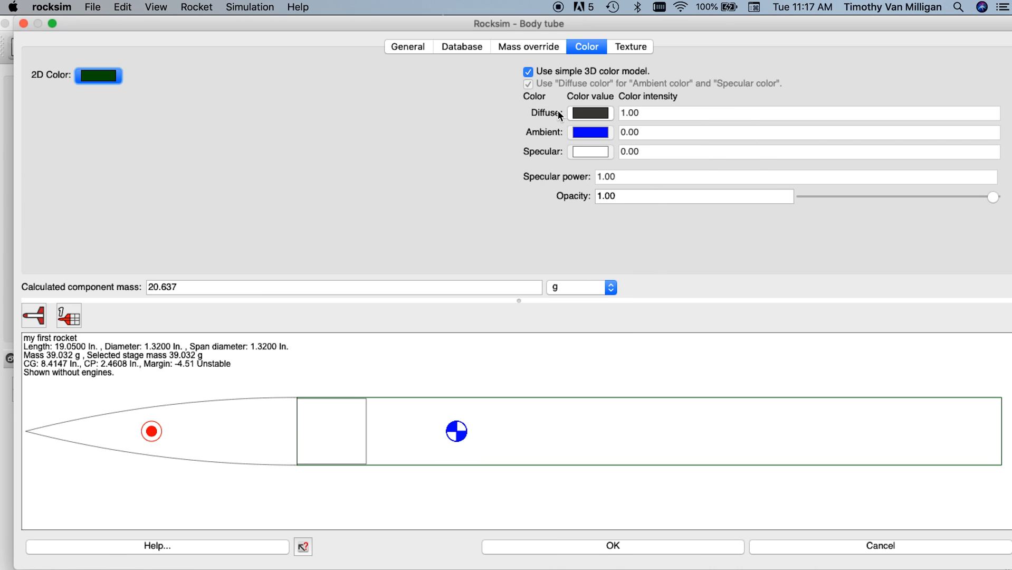
Set the body tube's 3D diffuse color to a slightly darkened red, RGB 237, 0, 0
{"action": "left_click", "coordinate": [586, 114]}
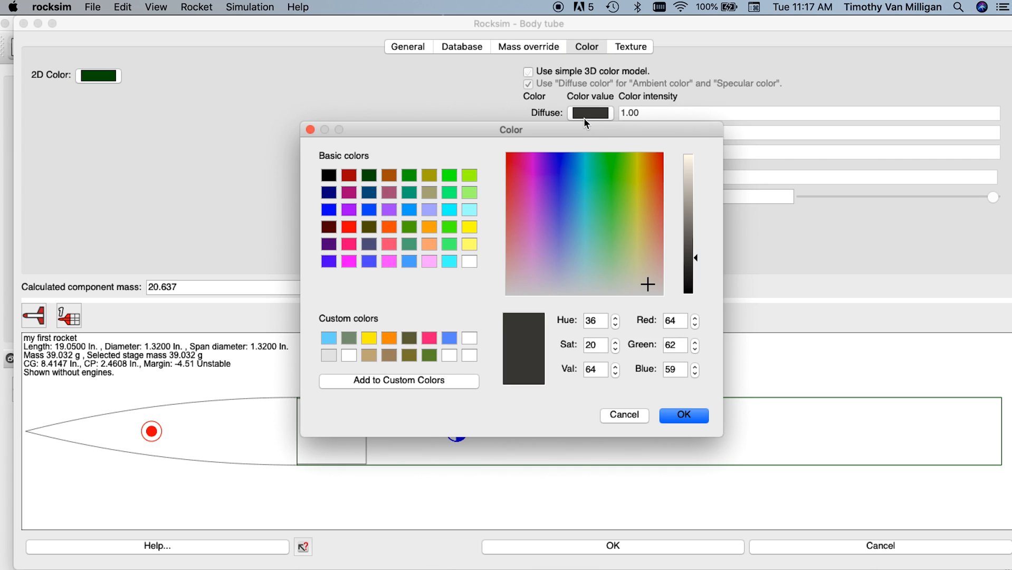
{"action": "left_click", "coordinate": [349, 227]}
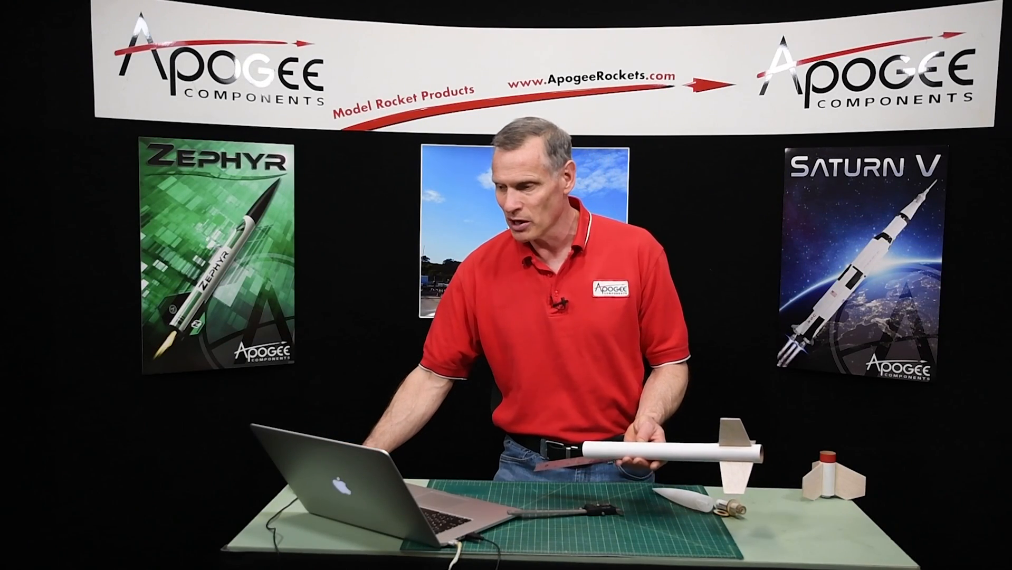
{"action": "left_click_drag", "start_coordinate": [696, 154], "coordinate": [696, 164]}
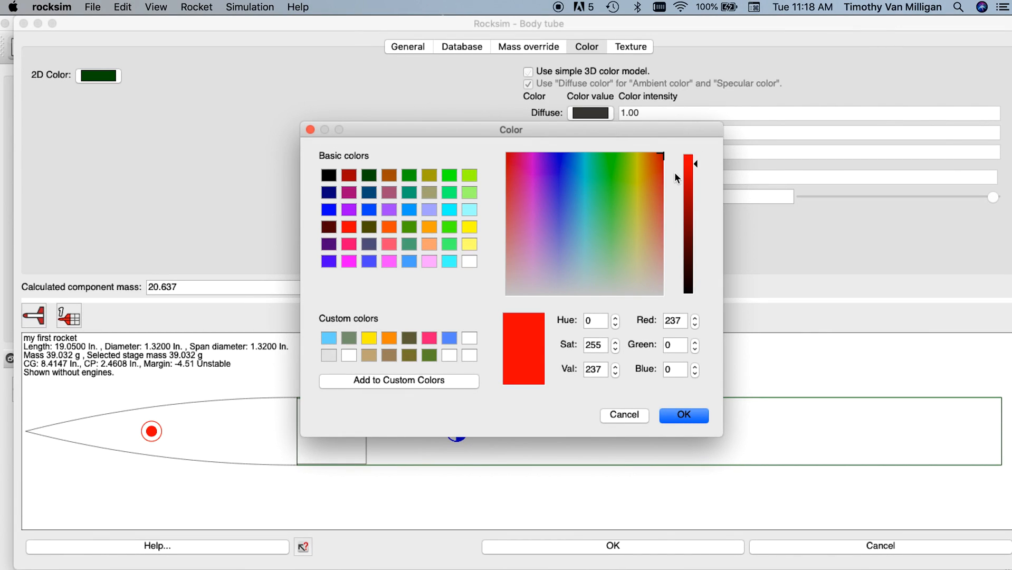
{"action": "left_click", "coordinate": [671, 419]}
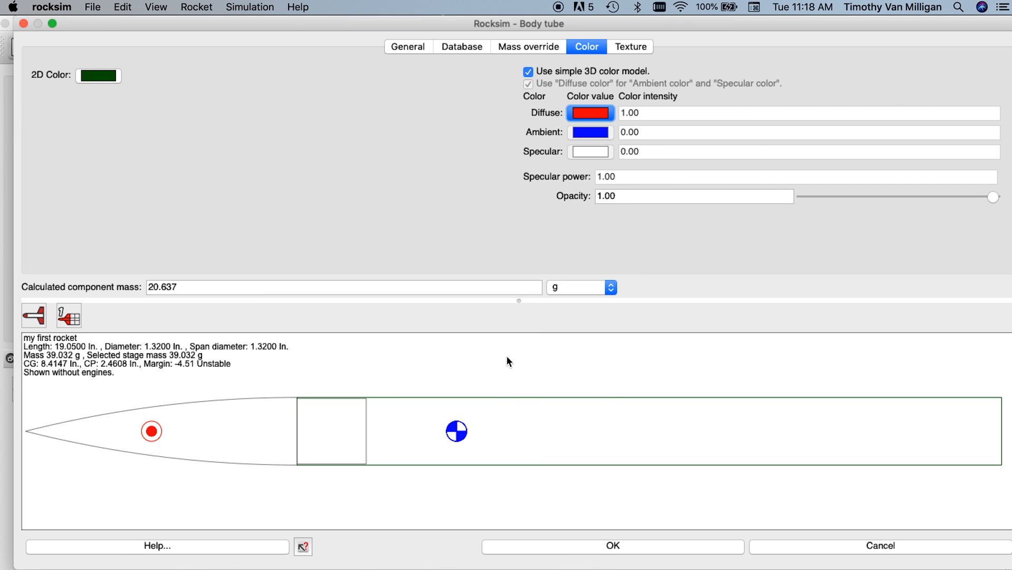
Preview the nose cone and body tube up close in 3D, then return to the 2D side view and accept the body tube
{"action": "left_click", "coordinate": [44, 312]}
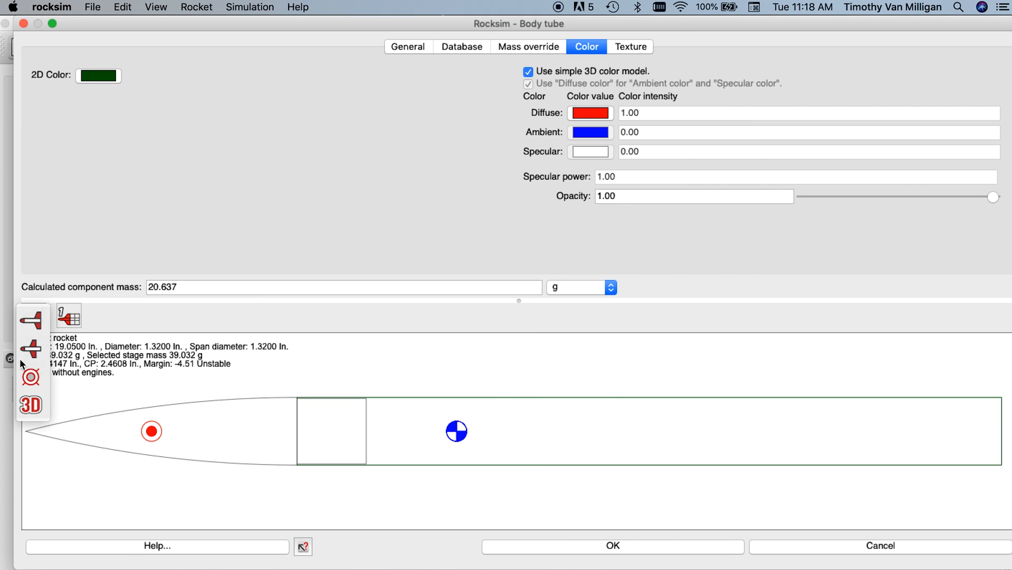
{"action": "left_click", "coordinate": [30, 404]}
{"action": "scroll", "coordinate": [635, 452], "scroll_direction": "up", "scroll_amount": 4}
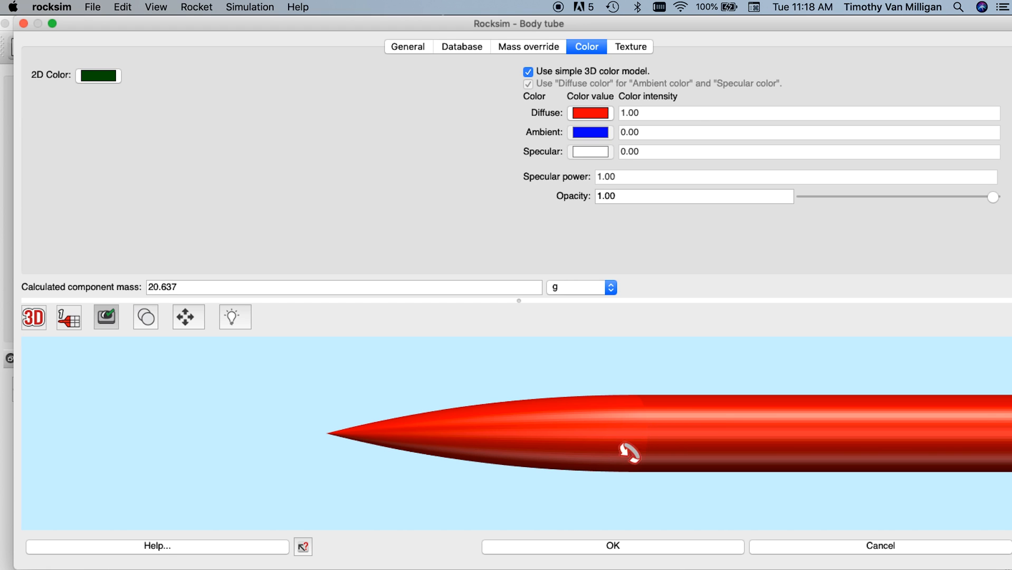
{"action": "left_click", "coordinate": [33, 323]}
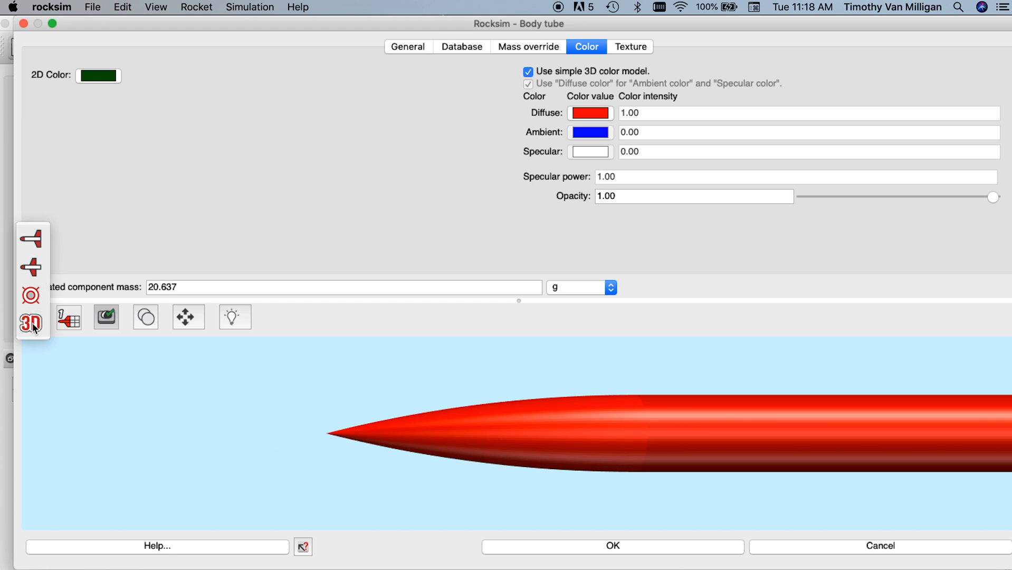
{"action": "left_click", "coordinate": [37, 240]}
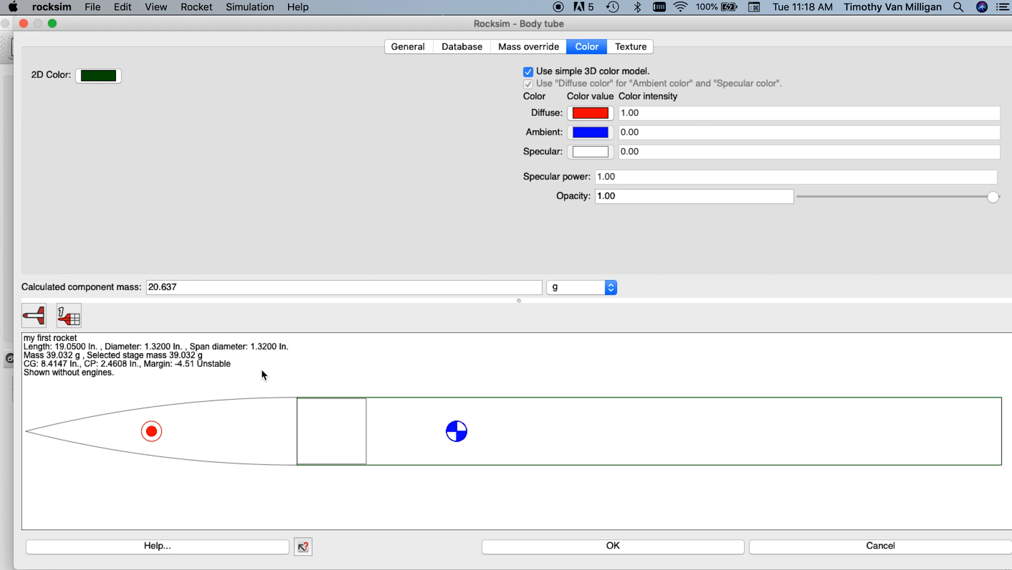
{"action": "left_click", "coordinate": [621, 546]}
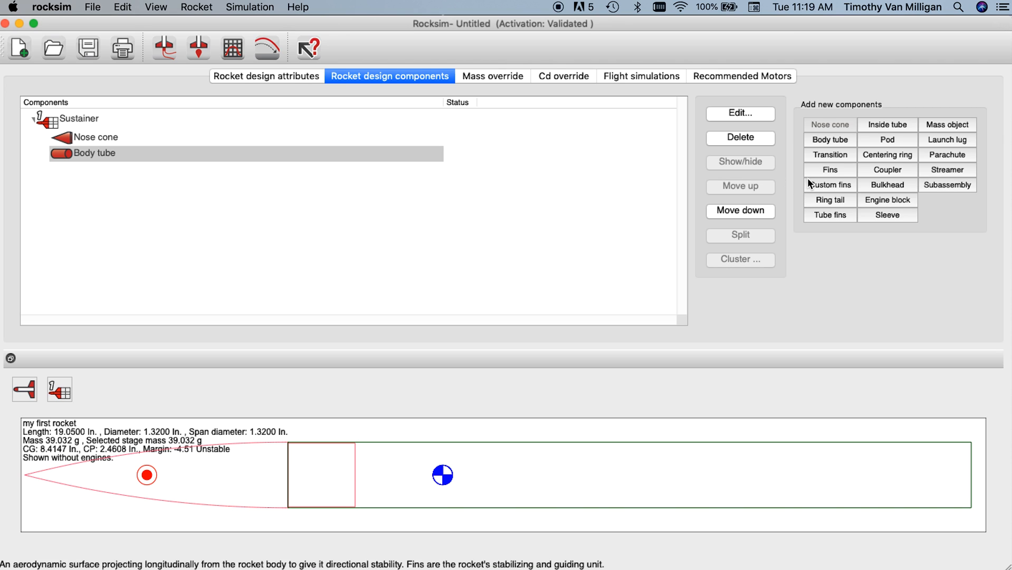
Add a fin set to the body tube without choosing a predefined part from the database
{"action": "left_click", "coordinate": [824, 171]}
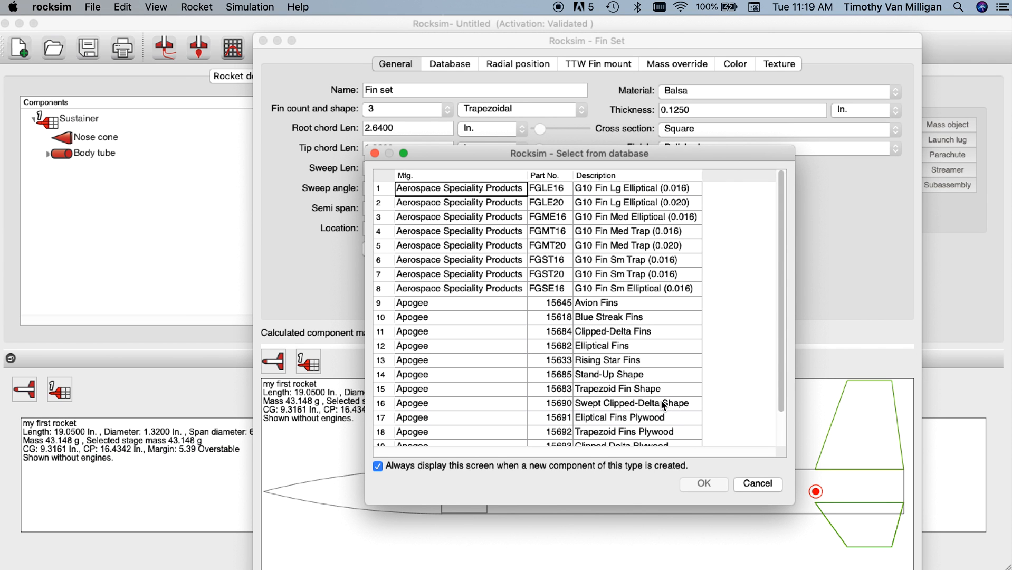
{"action": "left_click", "coordinate": [760, 483]}
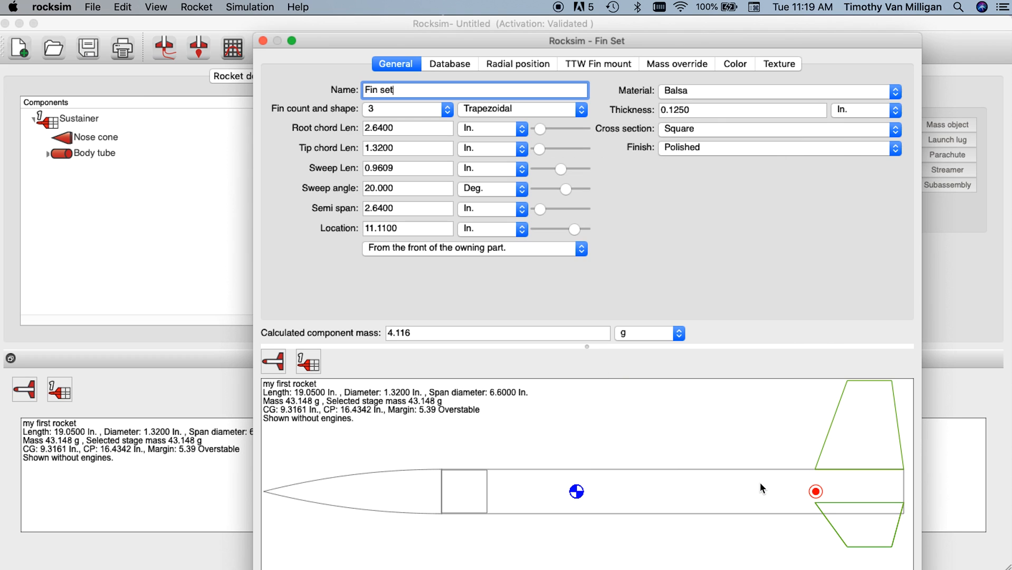
Resize the Fin Set window so that all its settings, the rocket drawing and the confirmation buttons fit on screen
{"action": "double_click", "coordinate": [443, 41]}
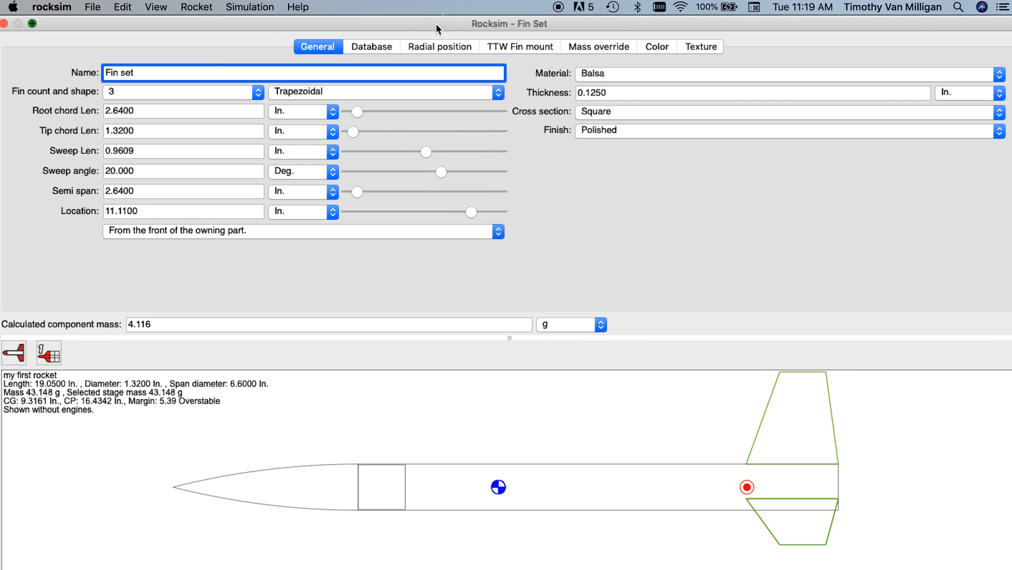
{"action": "double_click", "coordinate": [436, 24]}
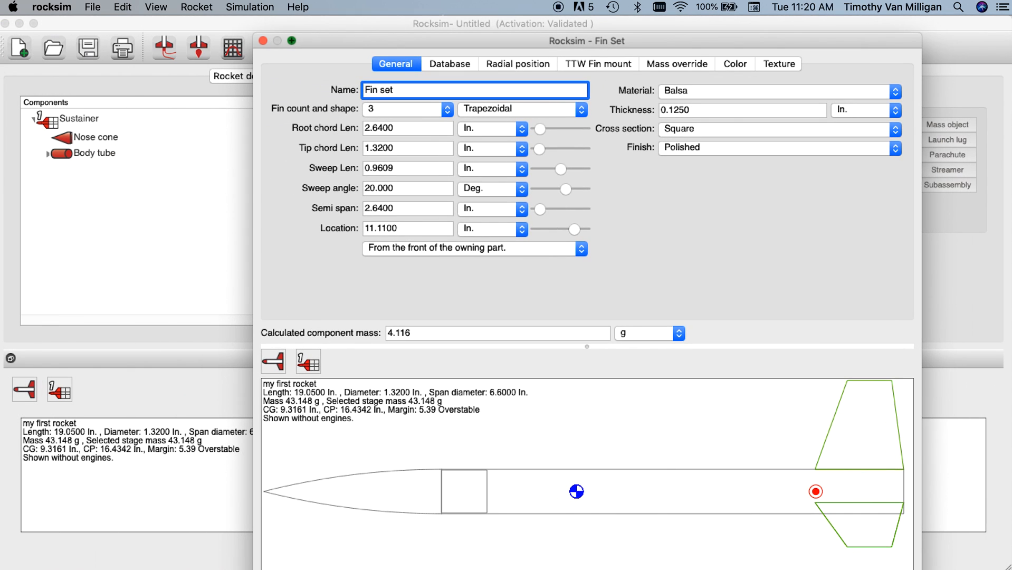
{"action": "left_click_drag", "start_coordinate": [920, 568], "coordinate": [851, 563]}
{"action": "left_click_drag", "start_coordinate": [254, 252], "coordinate": [16, 251]}
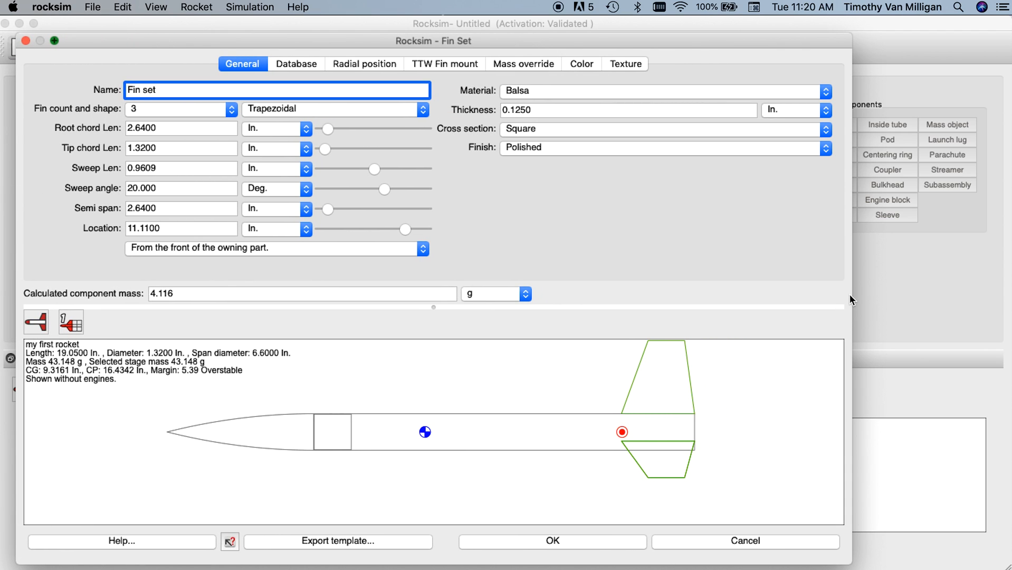
Widen the Fin Set window, give the rocket drawing more height, and keep the fin count at 3
{"action": "left_click_drag", "start_coordinate": [852, 292], "coordinate": [979, 292]}
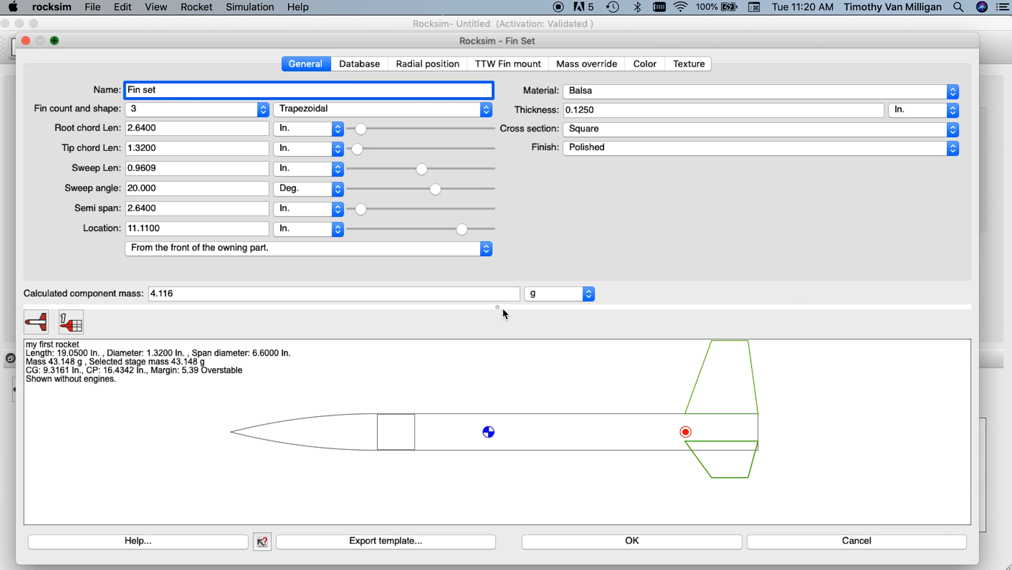
{"action": "mouse_move", "coordinate": [499, 306]}
{"action": "left_mouse_down"}
{"action": "mouse_move", "coordinate": [501, 365]}
{"action": "mouse_move", "coordinate": [502, 296]}
{"action": "left_mouse_up"}
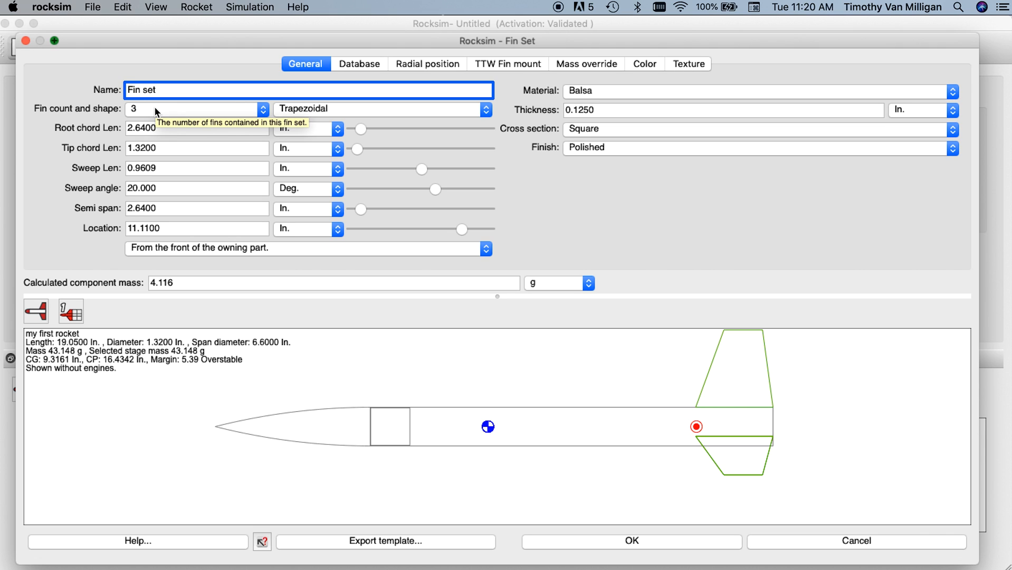
{"action": "left_click", "coordinate": [157, 111]}
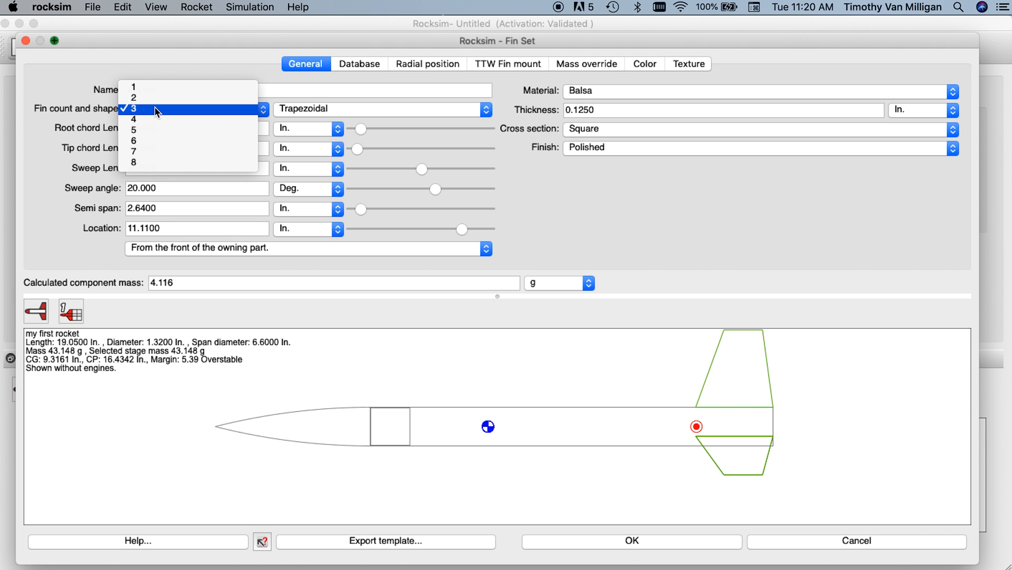
{"action": "left_click", "coordinate": [106, 116]}
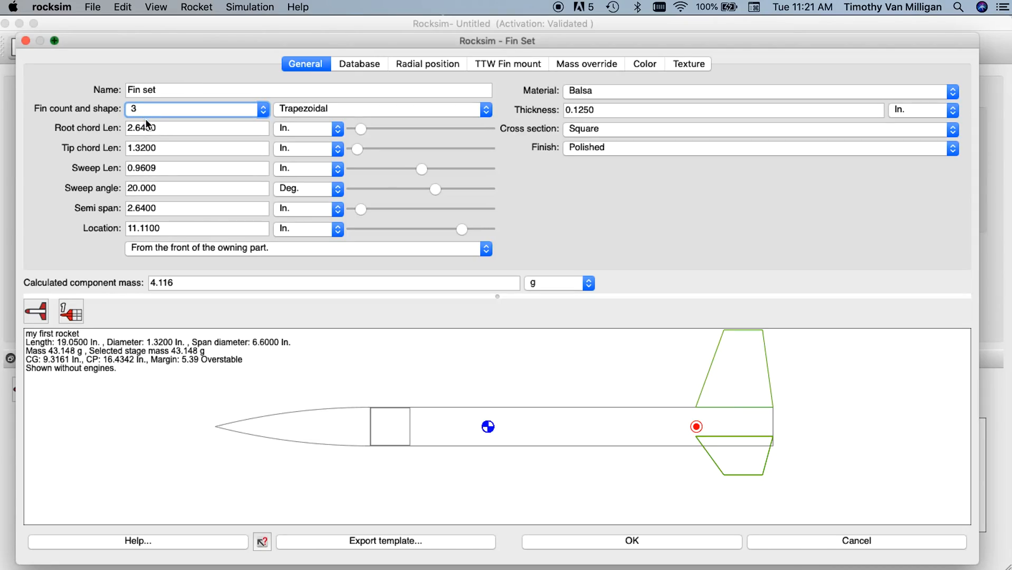
Set the fin set's root chord length to 2.5 in and its tip chord length to 1.43 in
{"action": "left_click_drag", "start_coordinate": [163, 130], "coordinate": [137, 132]}
{"action": "type", "text": "5"}
{"action": "key", "text": "Tab"}
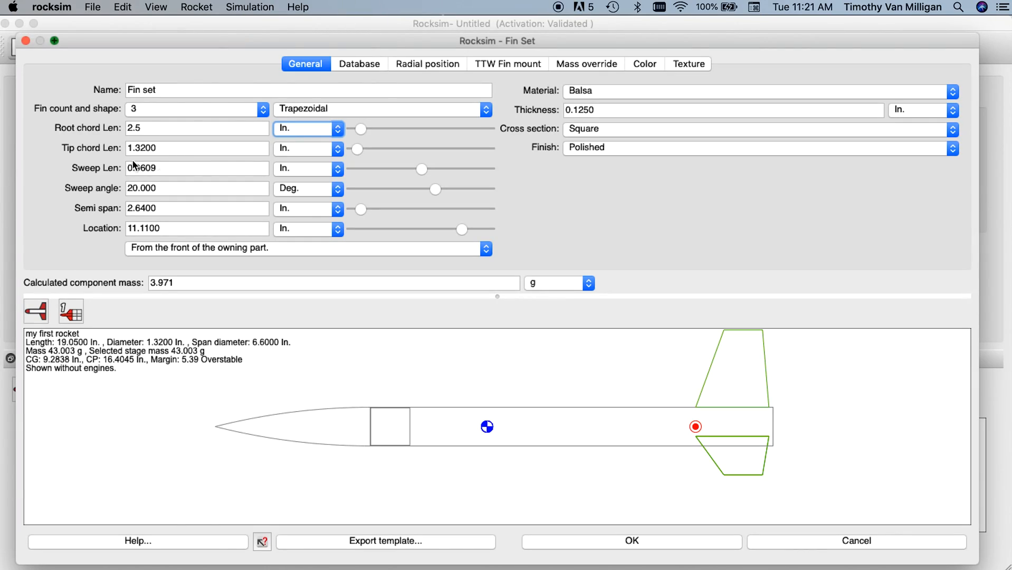
{"action": "left_click_drag", "start_coordinate": [159, 148], "coordinate": [102, 137]}
{"action": "type", "text": "1.43"}
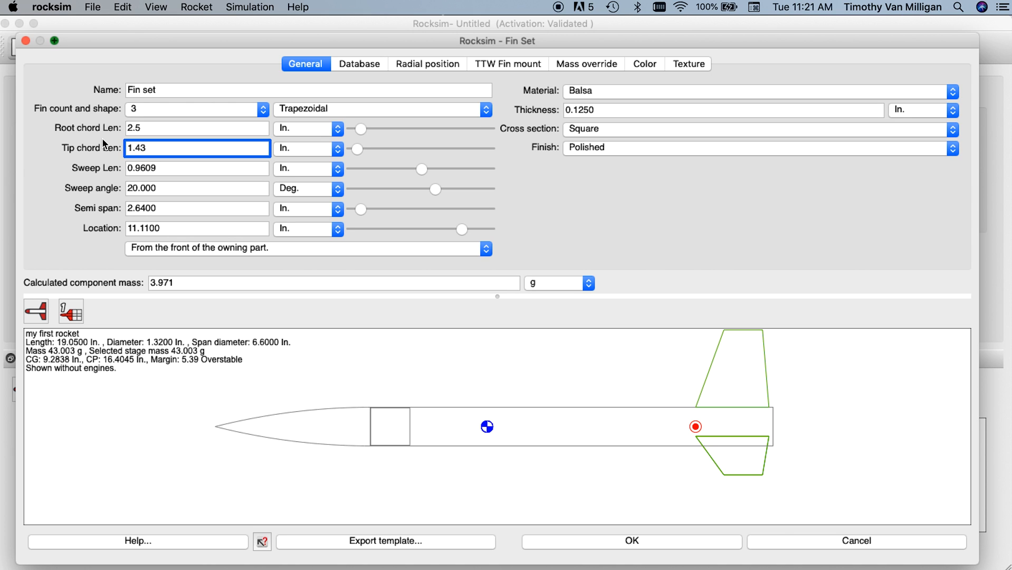
{"action": "key", "text": "Tab"}
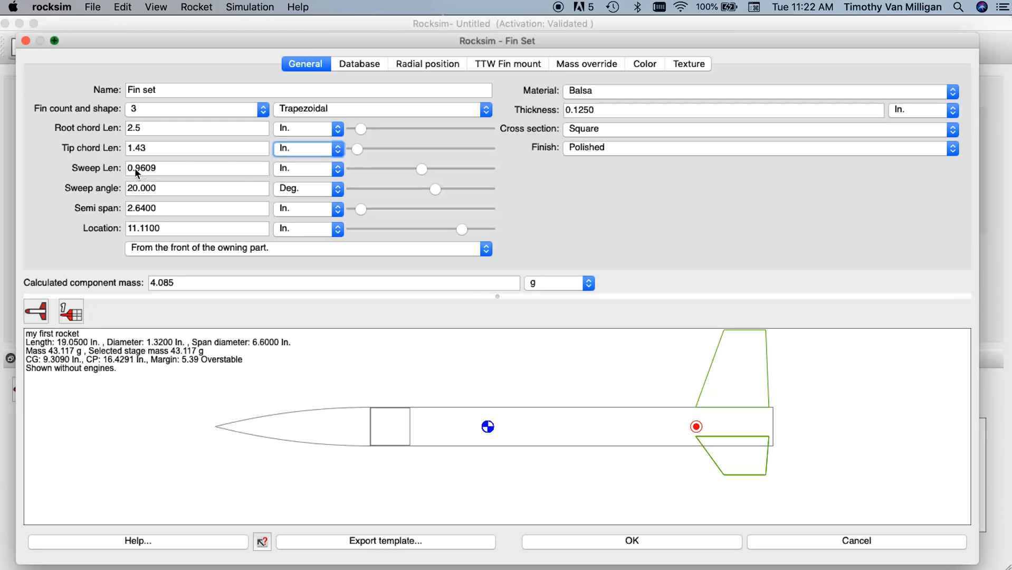
Set the semi span of the trapezoidal fins to 2.455 in
{"action": "left_click", "coordinate": [116, 211]}
{"action": "left_click_drag", "start_coordinate": [178, 209], "coordinate": [136, 209]}
{"action": "type", "text": "455"}
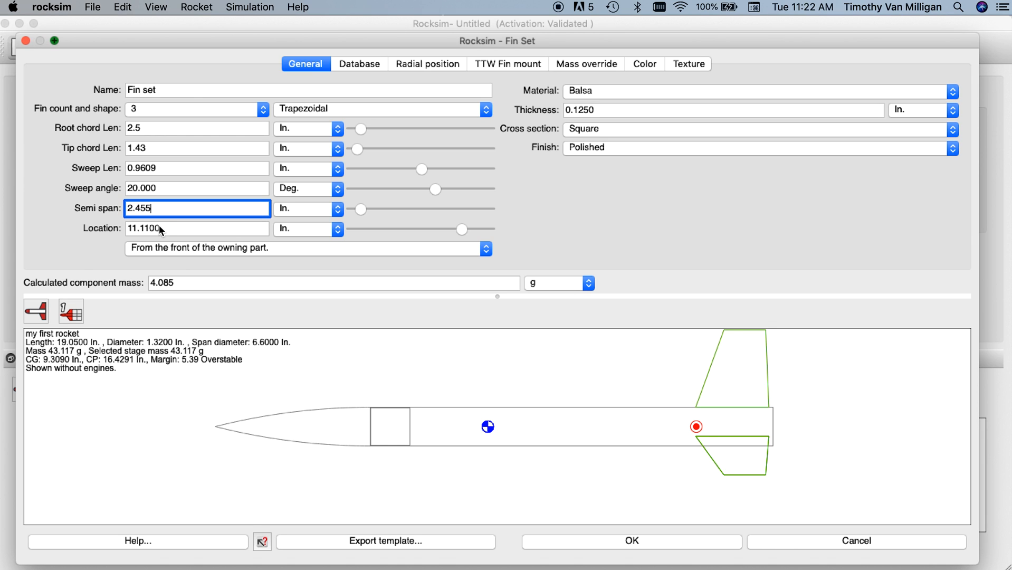
{"action": "key", "text": "Tab"}
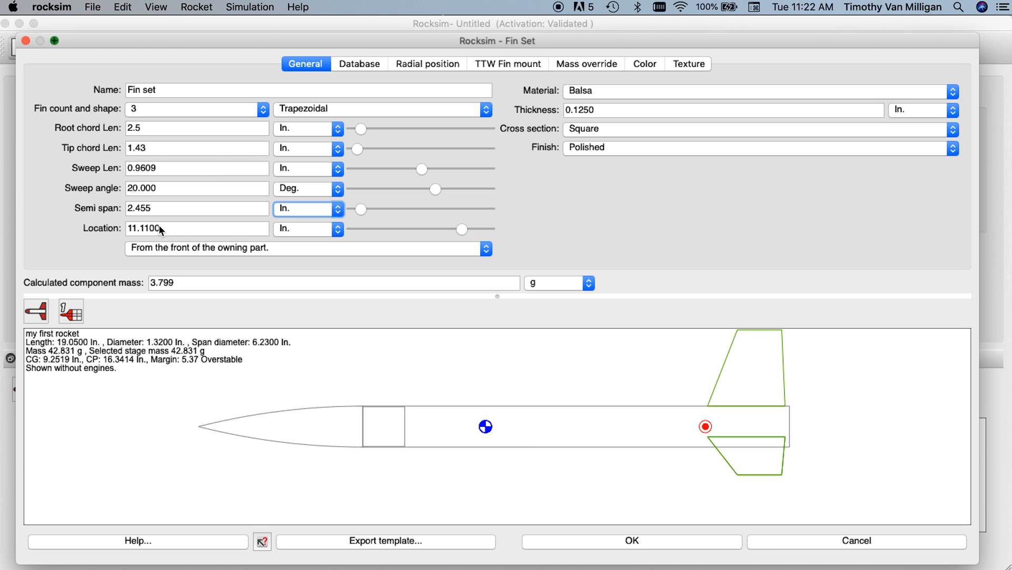